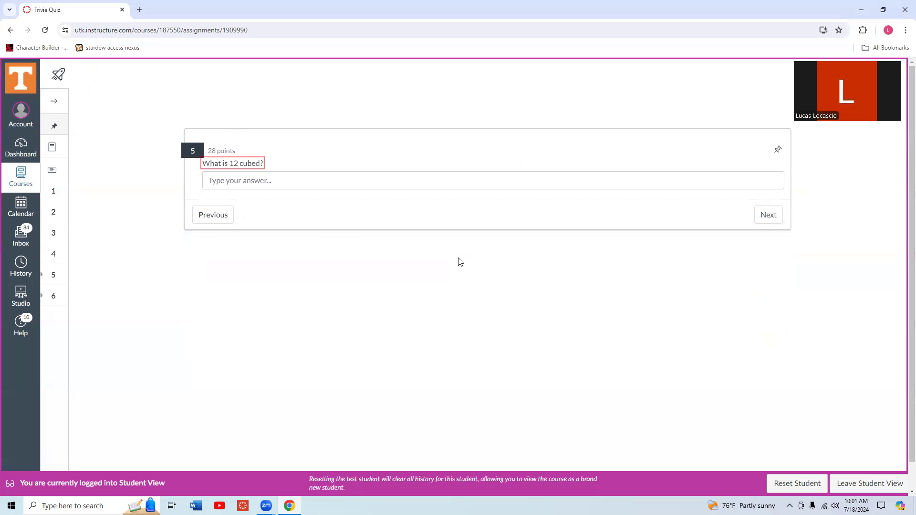
Step: Answer question 5, 'What is 12 cubed?', with 1720 and advance to question 6
key(Down)
key(Down)
key(Return)
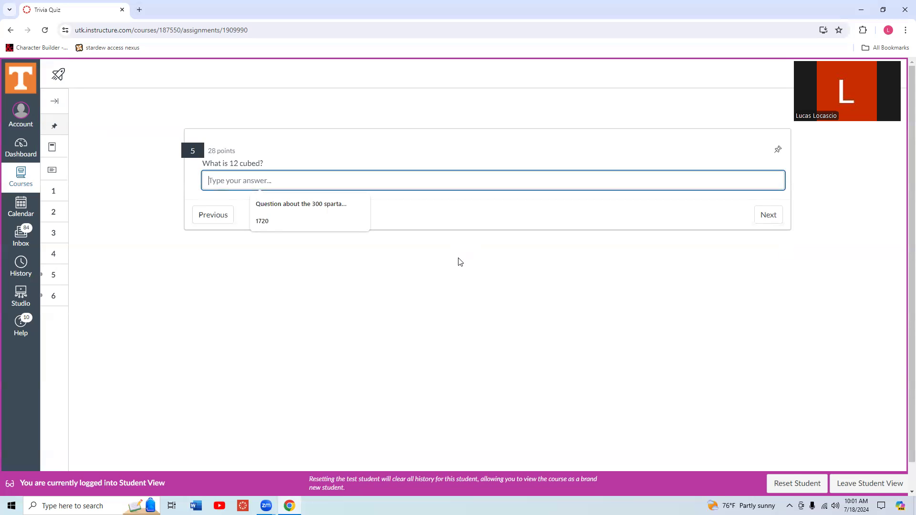
text(17)
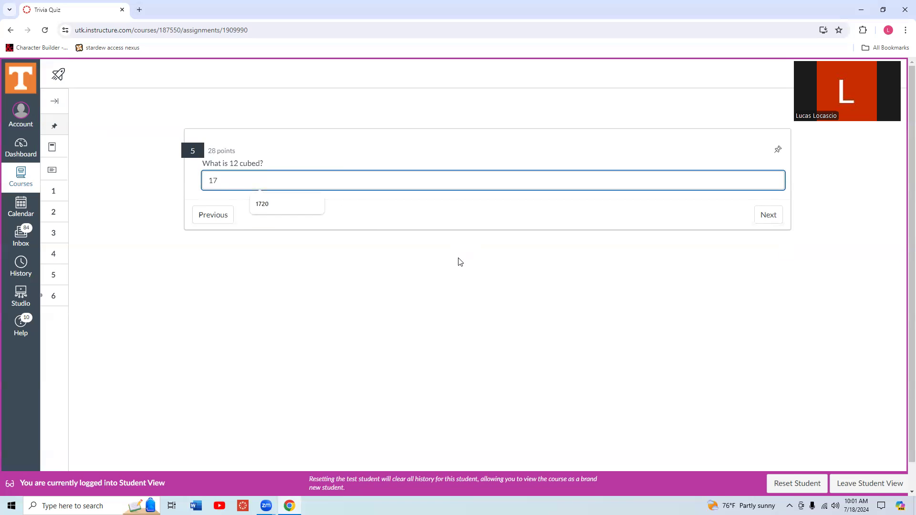
text(20)
key(Tab)
key(Tab)
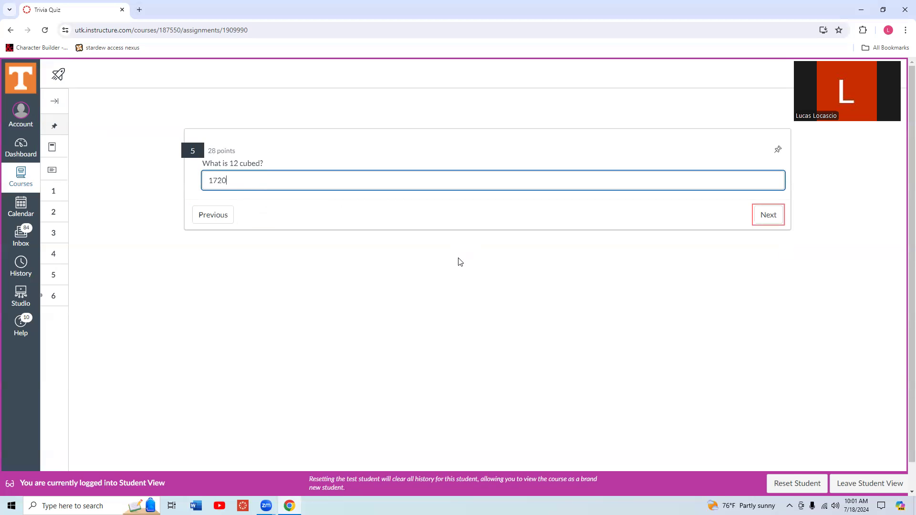
key(Return)
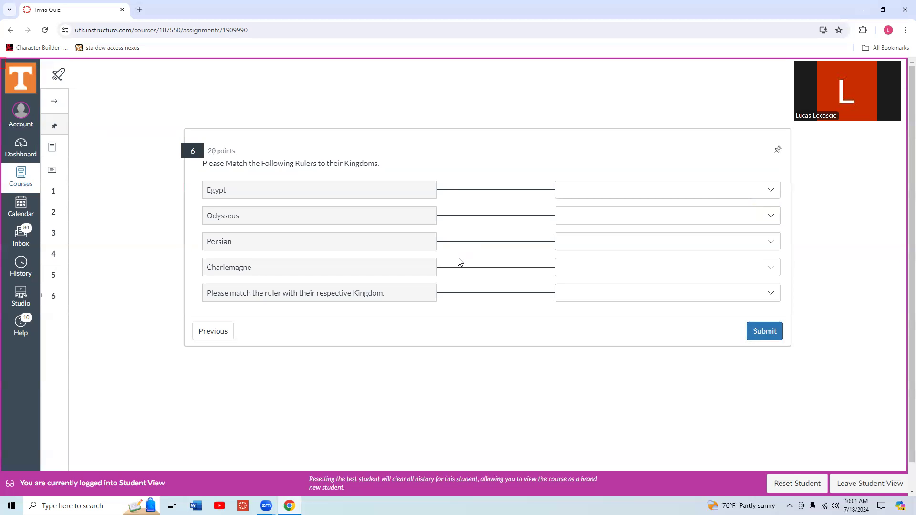
Step: In the question 6 rulers-to-kingdoms matching, choose Khufu for Egypt
key(Down)
key(Down)
key(Down)
key(Down)
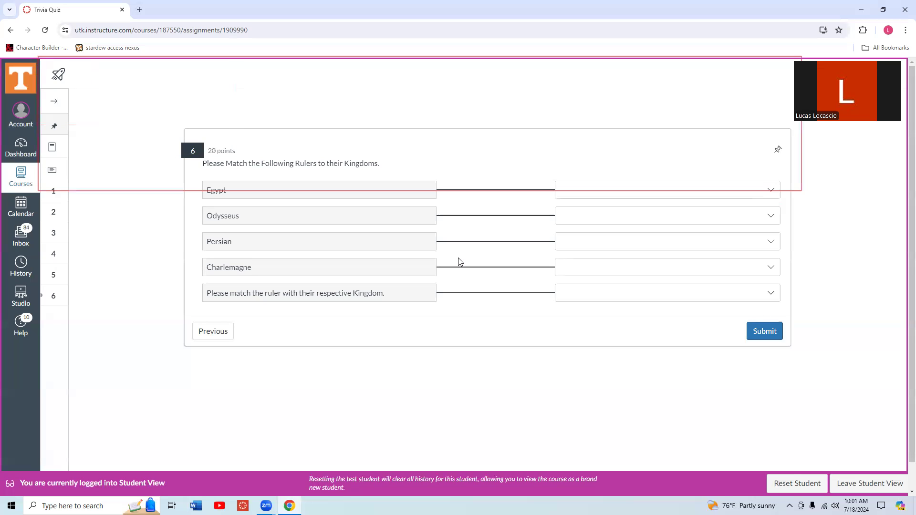
key(Down)
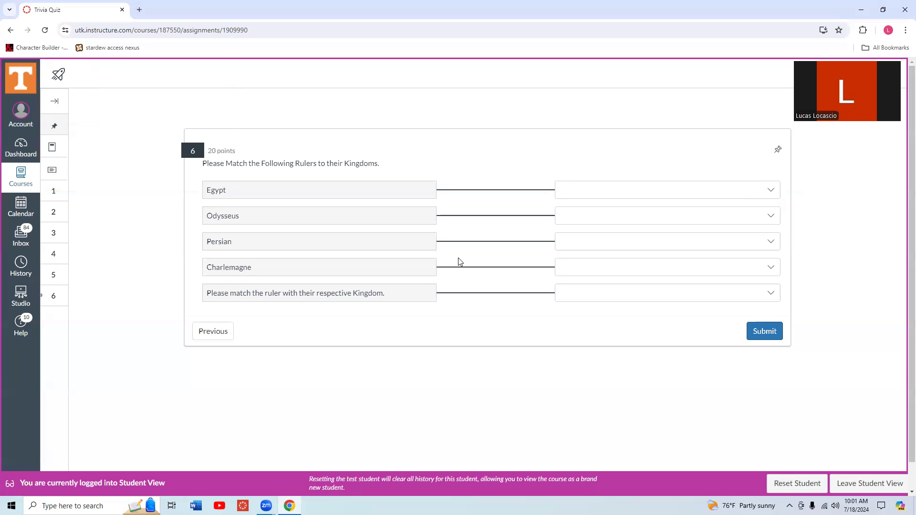
key(Tab)
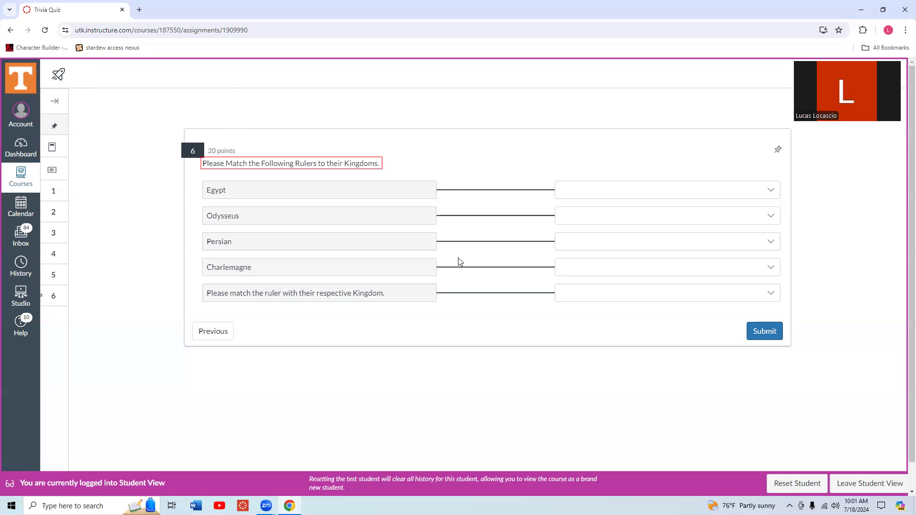
key(Down)
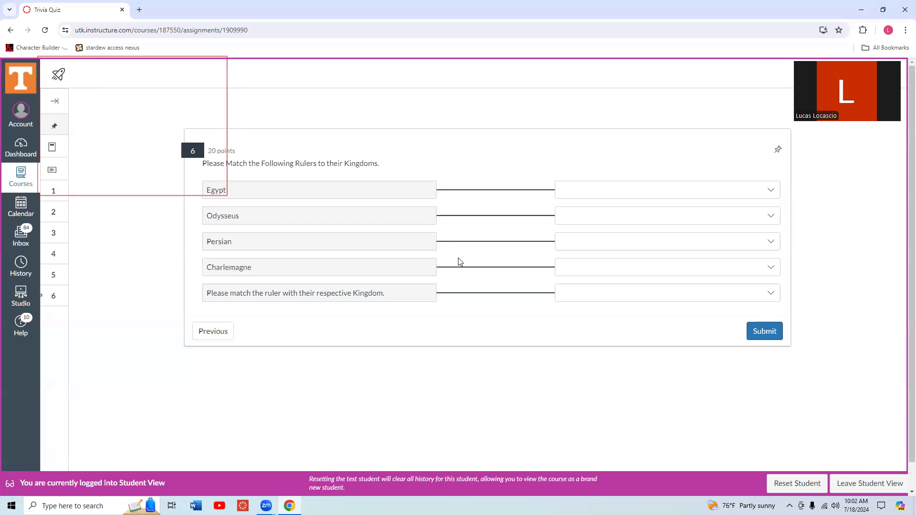
key(shift+Tab)
key(c)
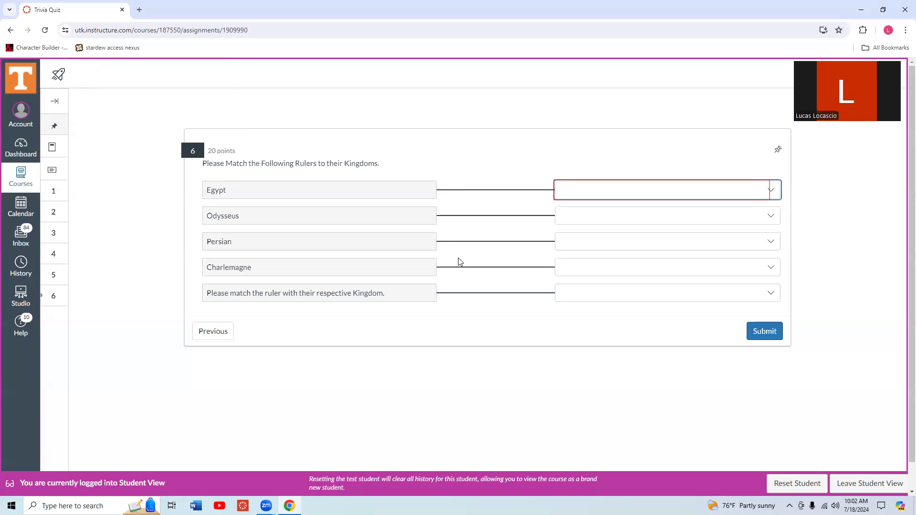
key(alt+Down)
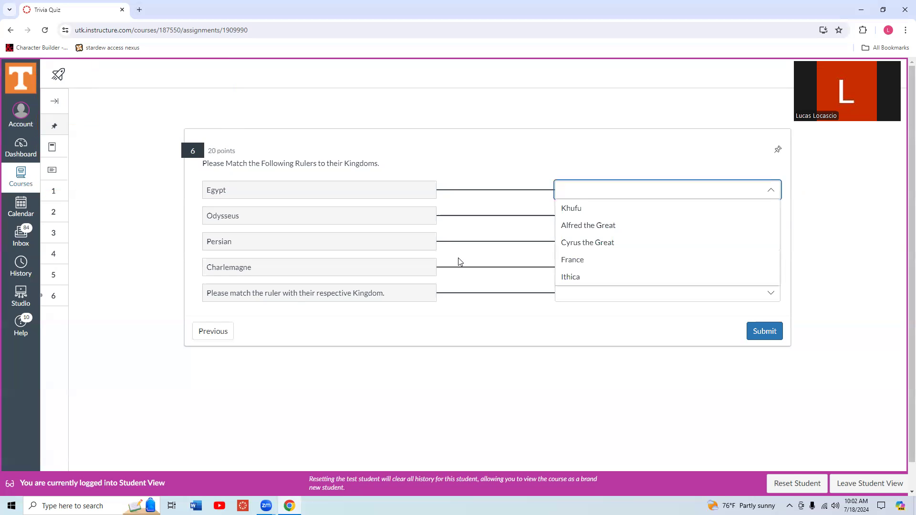
key(Down)
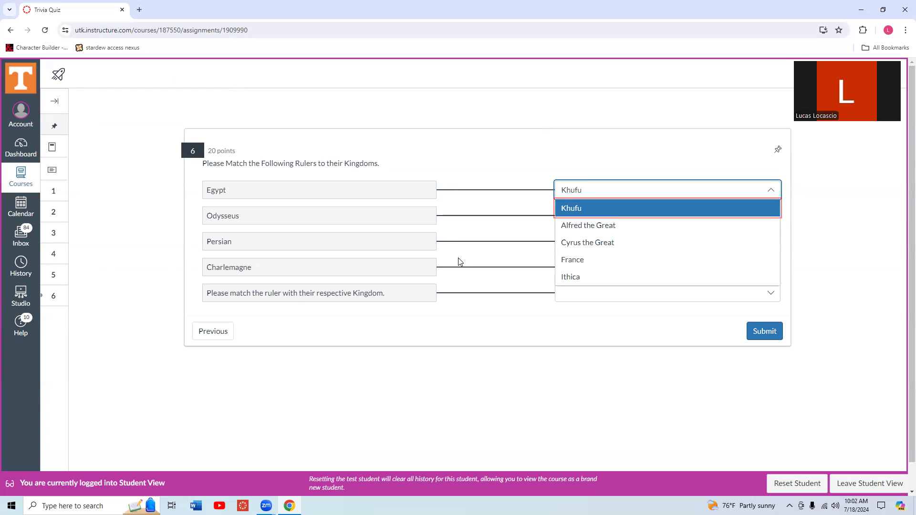
key(Return)
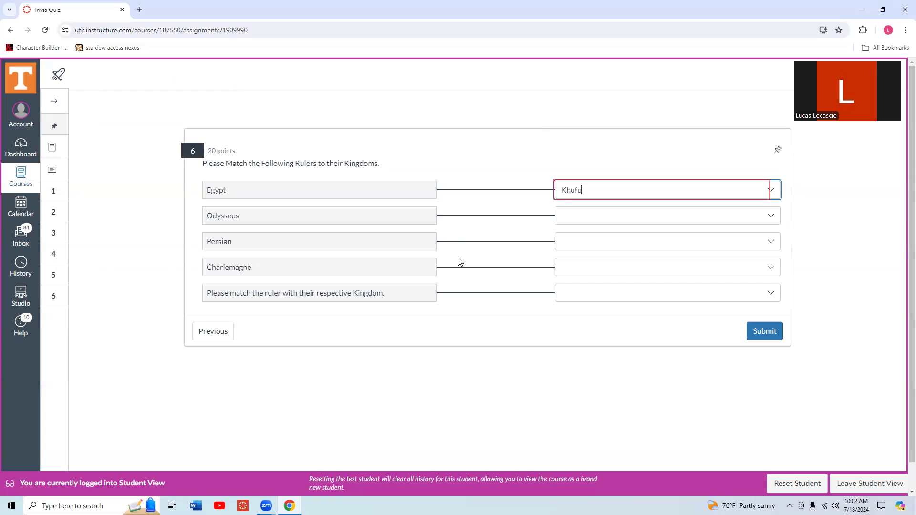
key(Down)
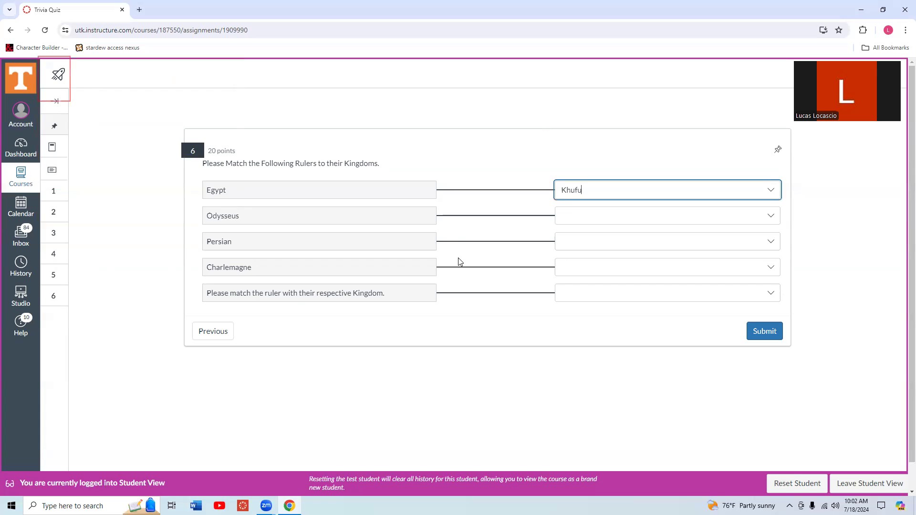
key(Tab)
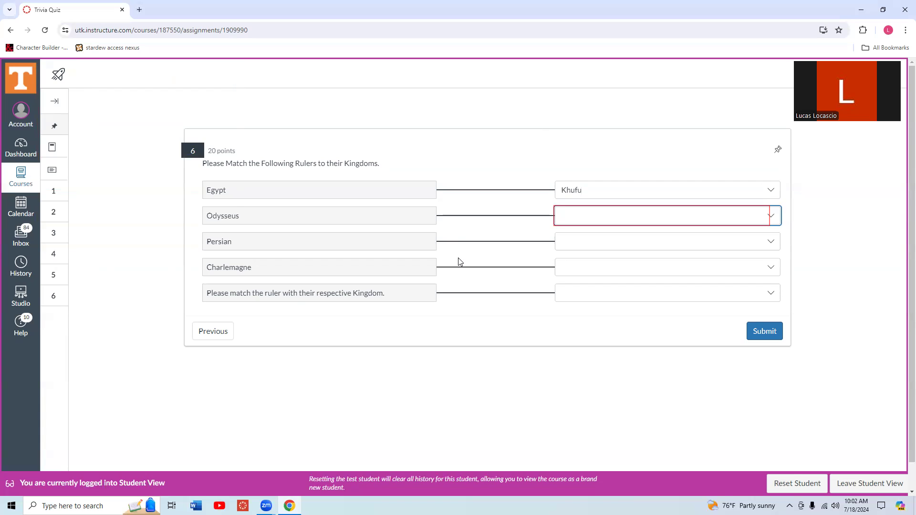
Step: Match Odysseus to Ithica in the matching question
key(Down)
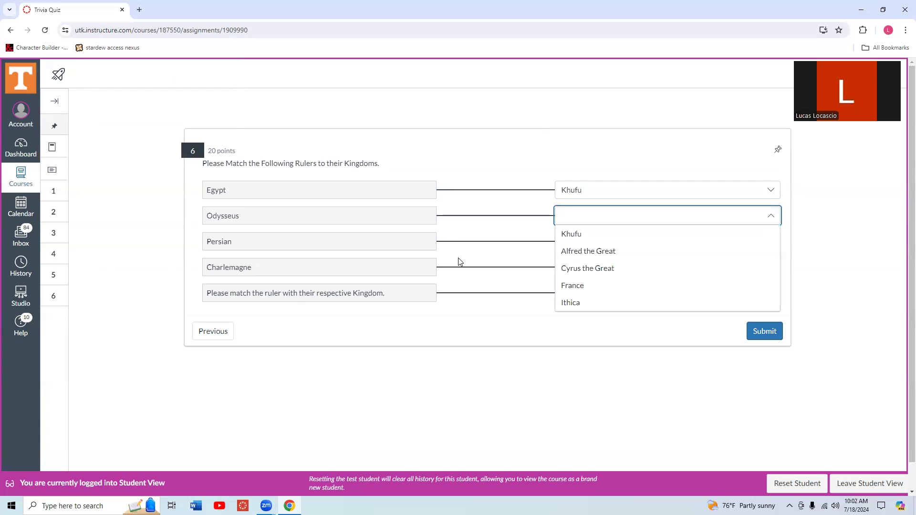
key(Down)
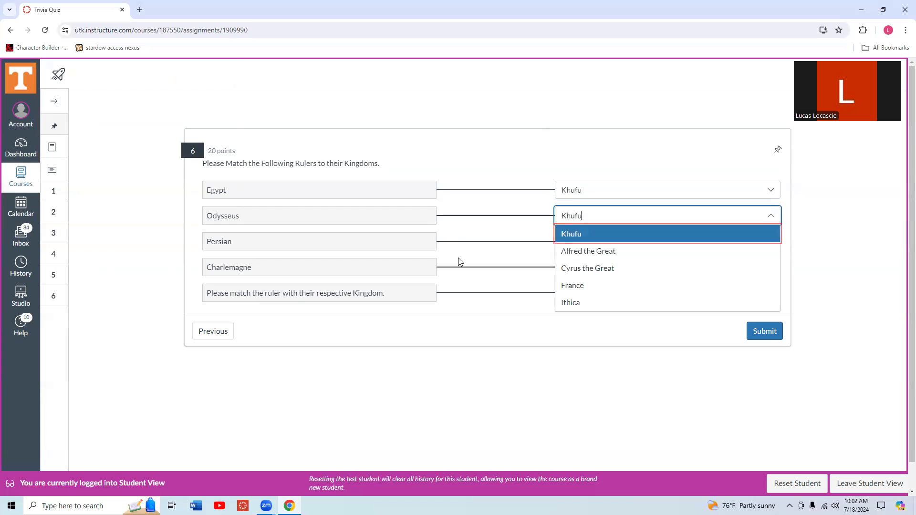
key(Down)
key(Down)
key(Down)
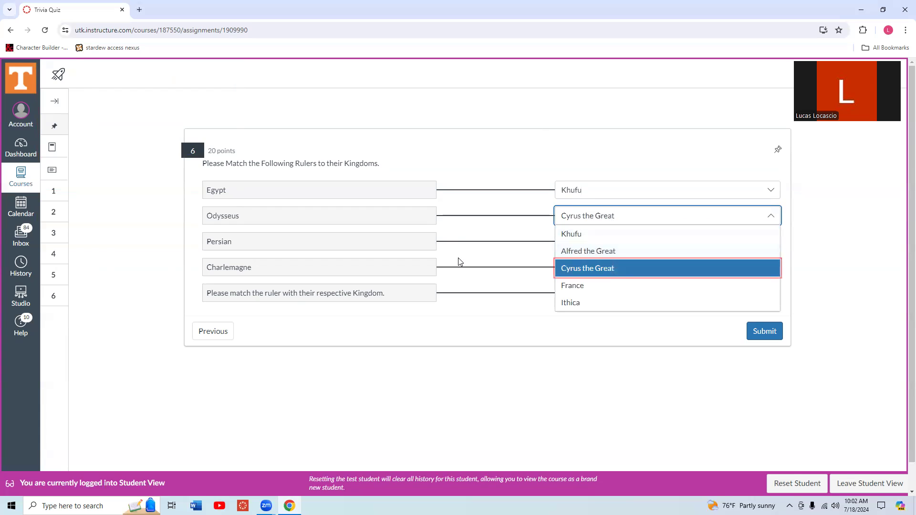
key(Down)
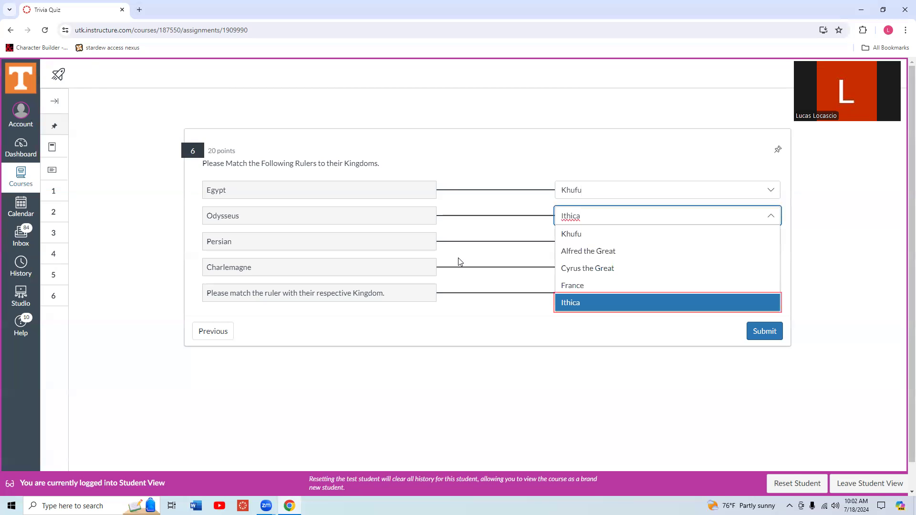
key(Return)
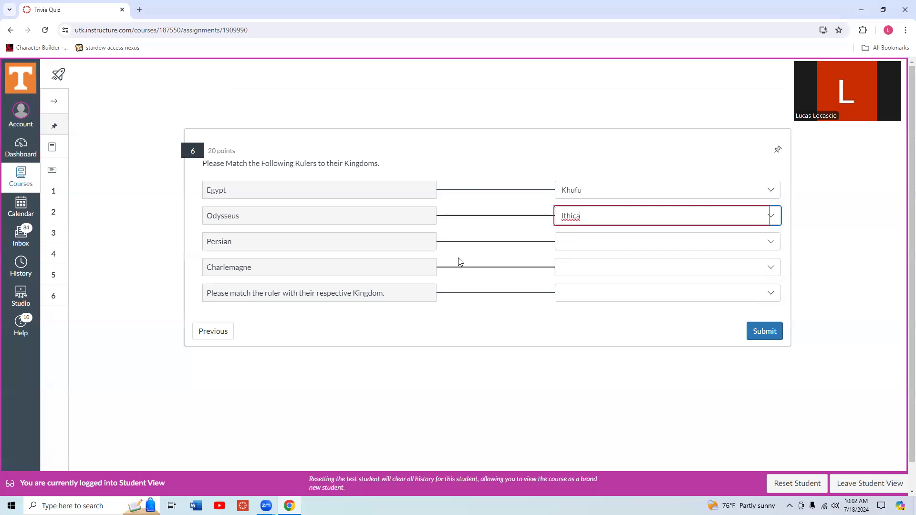
Step: Choose Cyrus the Great as the match for Persian
key(Down)
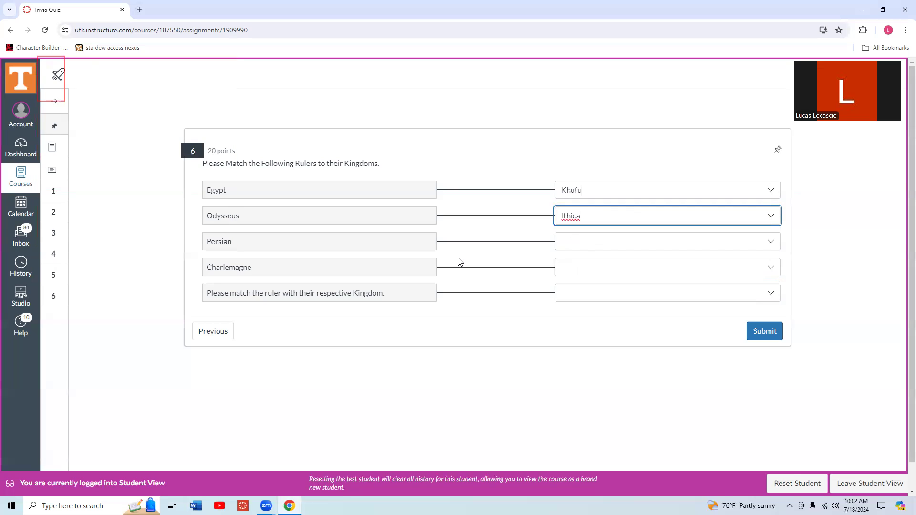
key(Tab)
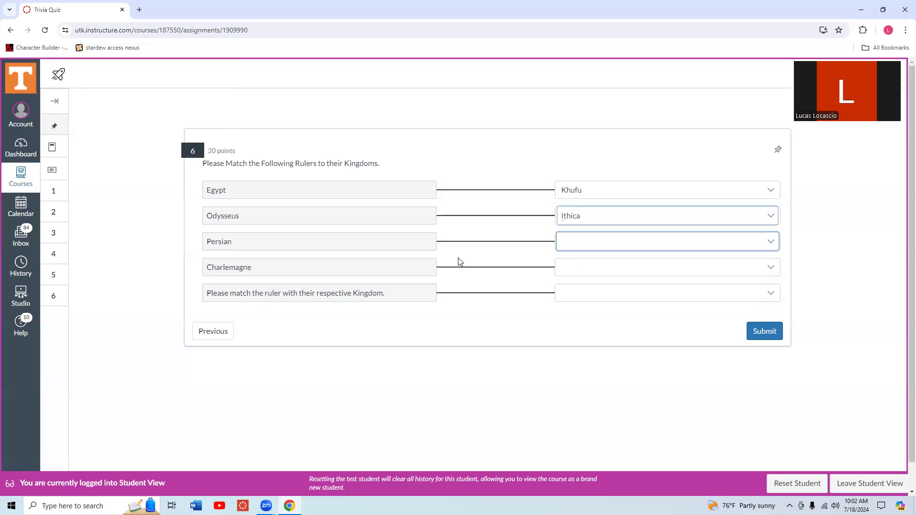
key(Down)
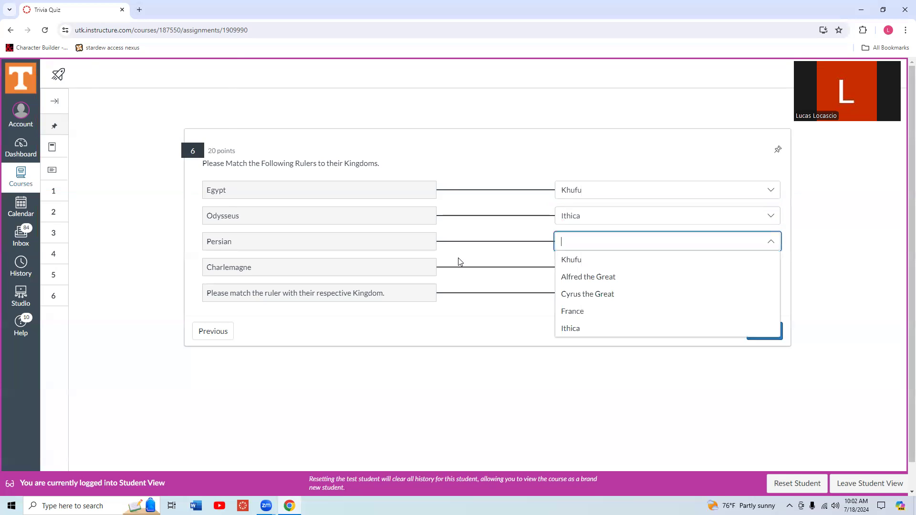
key(Down)
key(Down)
key(Down)
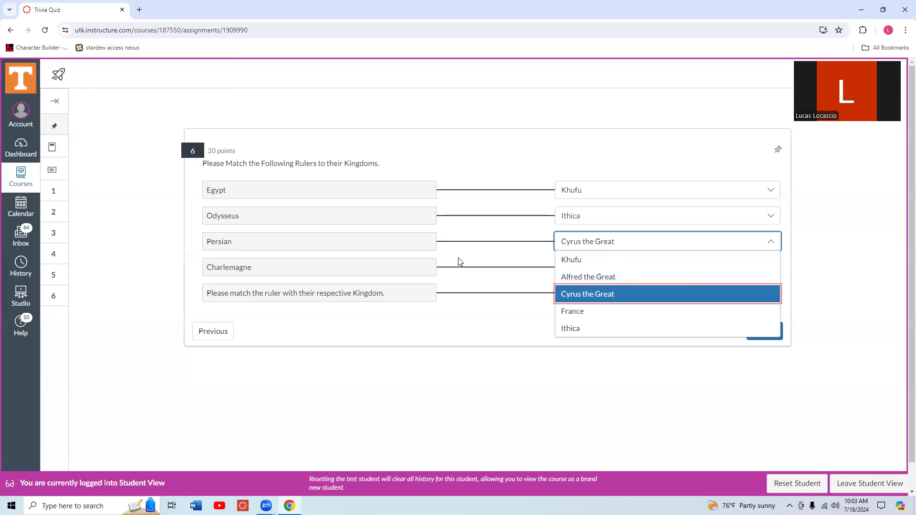
key(Return)
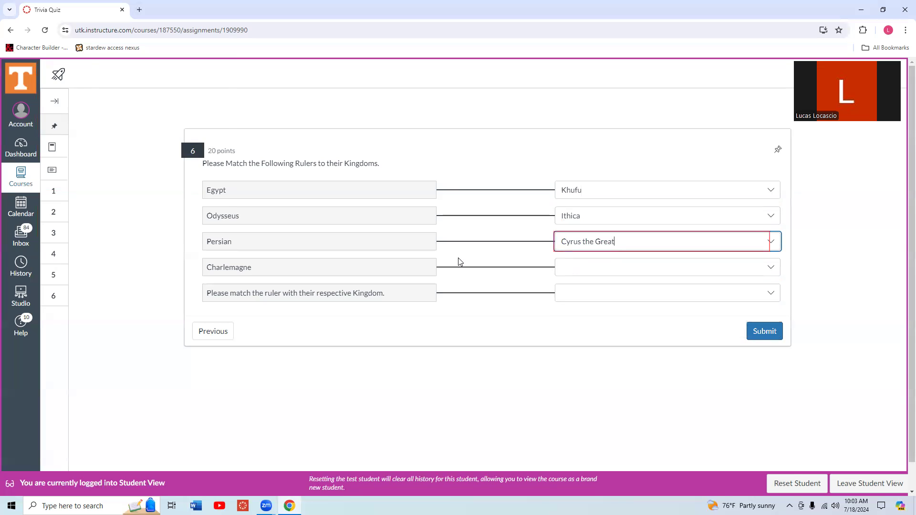
key(Down)
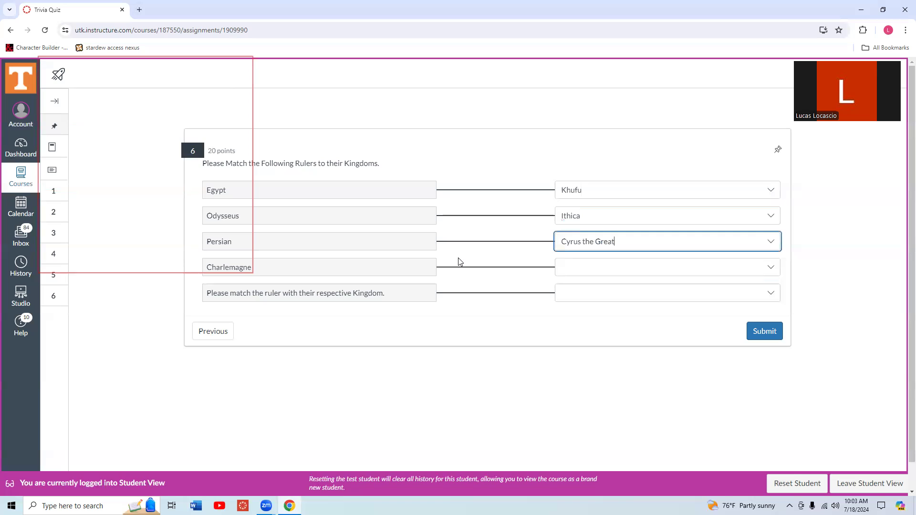
key(Tab)
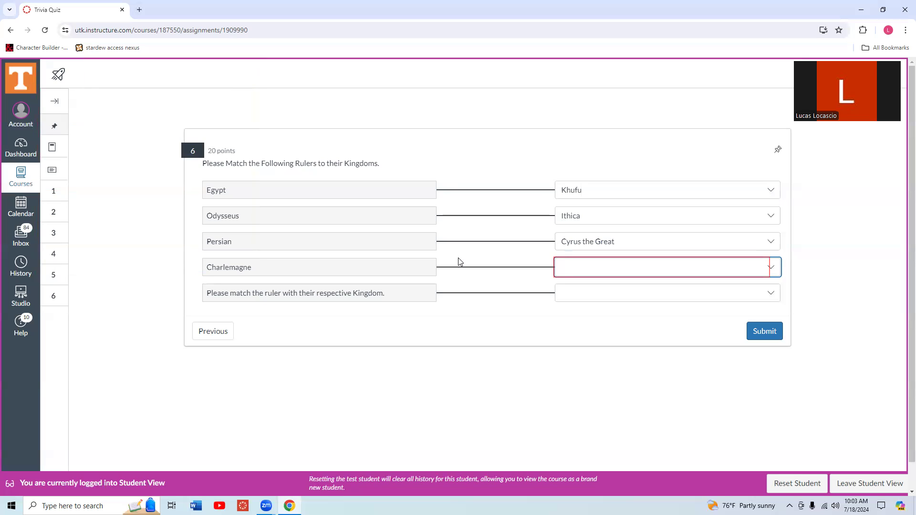
Step: Match Charlemagne to France
key(Return)
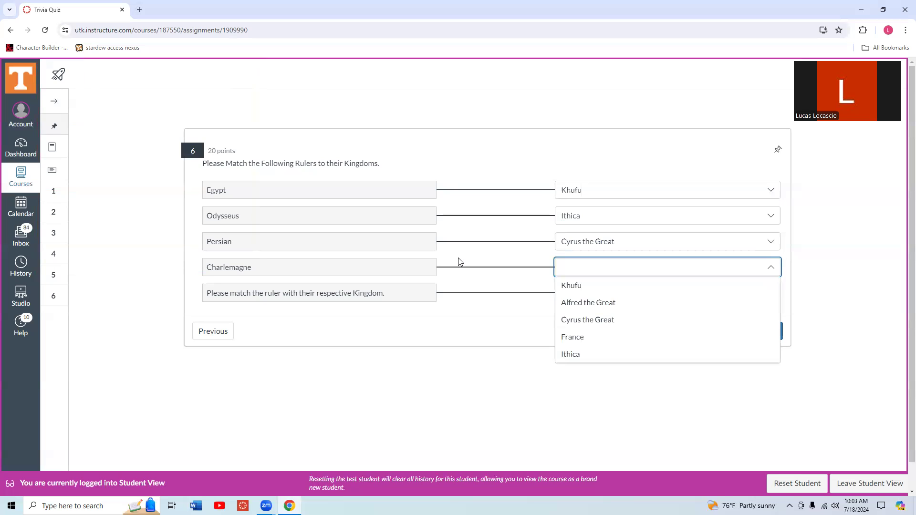
key(Down)
key(Down)
key(Down)
key(Down)
key(Down)
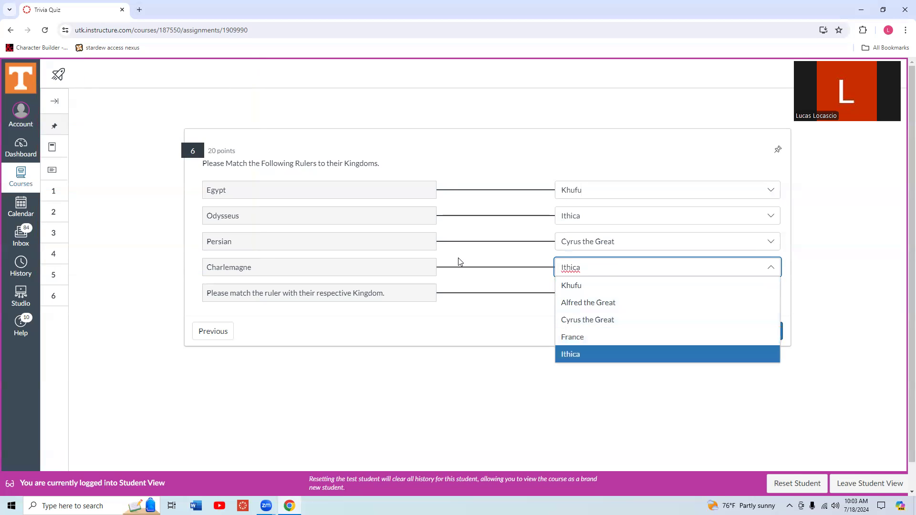
key(Up)
key(Up)
key(Down)
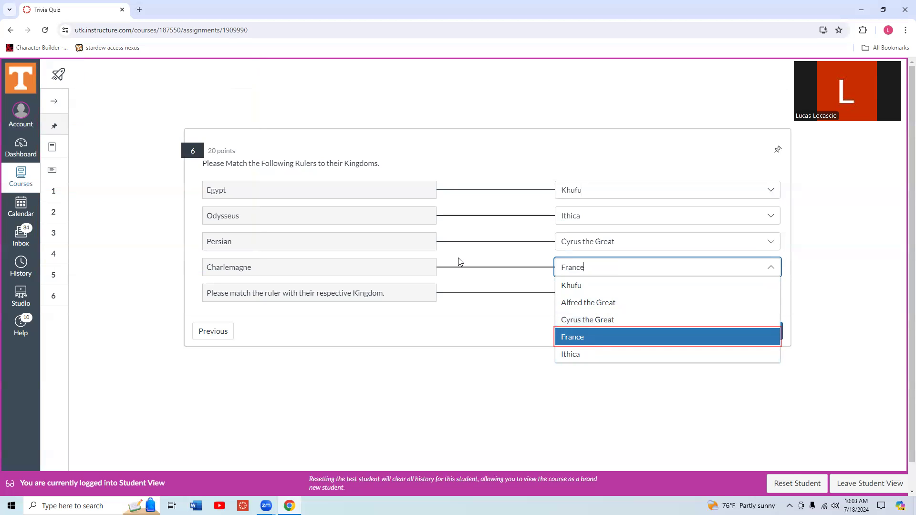
key(Return)
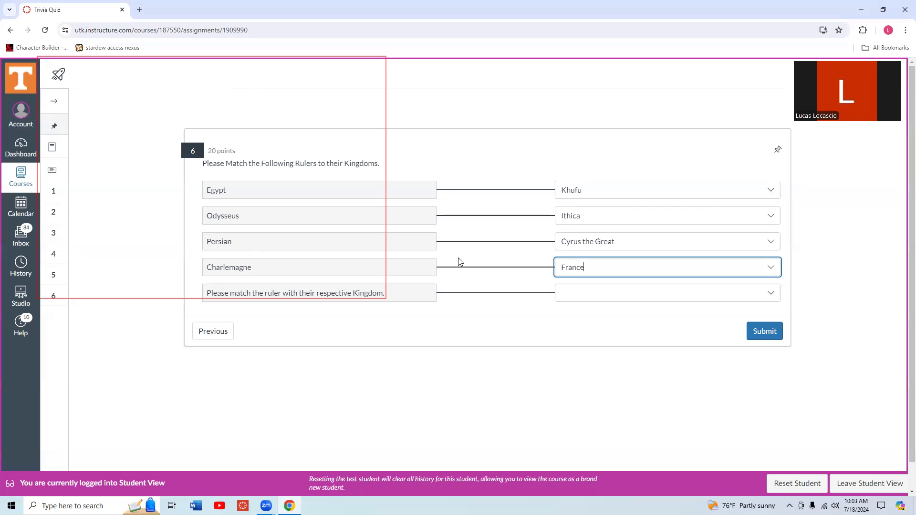
Step: Choose Alfred the Great for the last matching prompt
key(Tab)
key(Down)
key(Down)
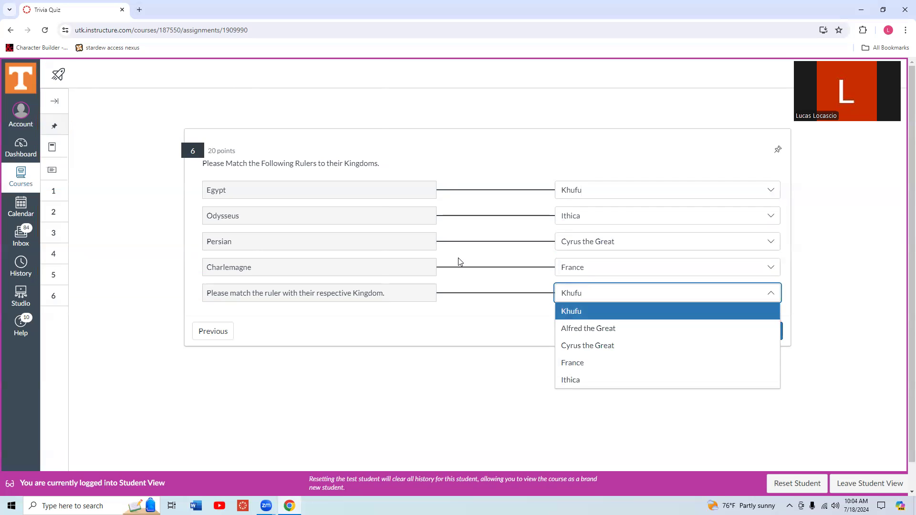
key(Down)
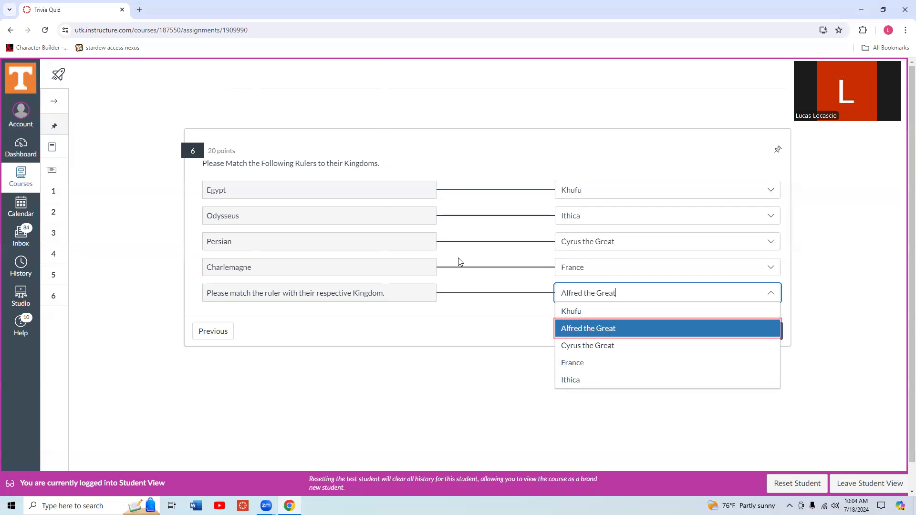
key(Return)
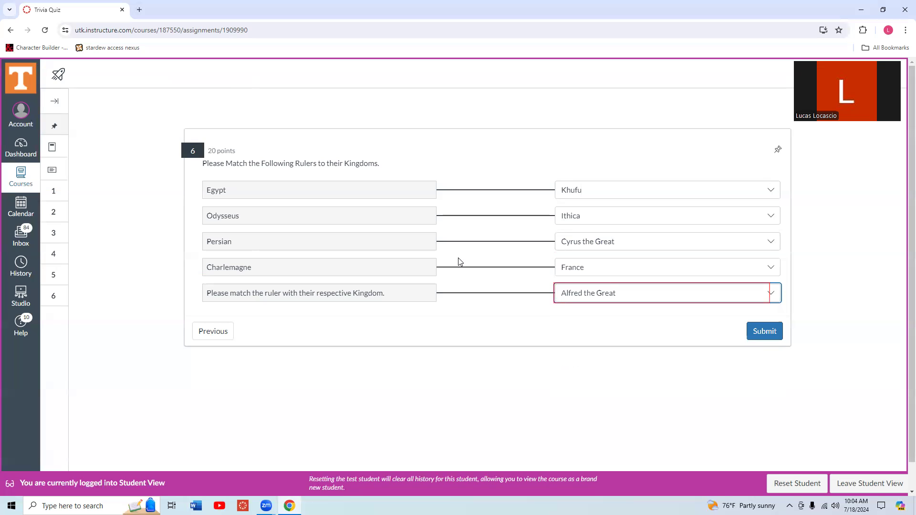
key(Tab)
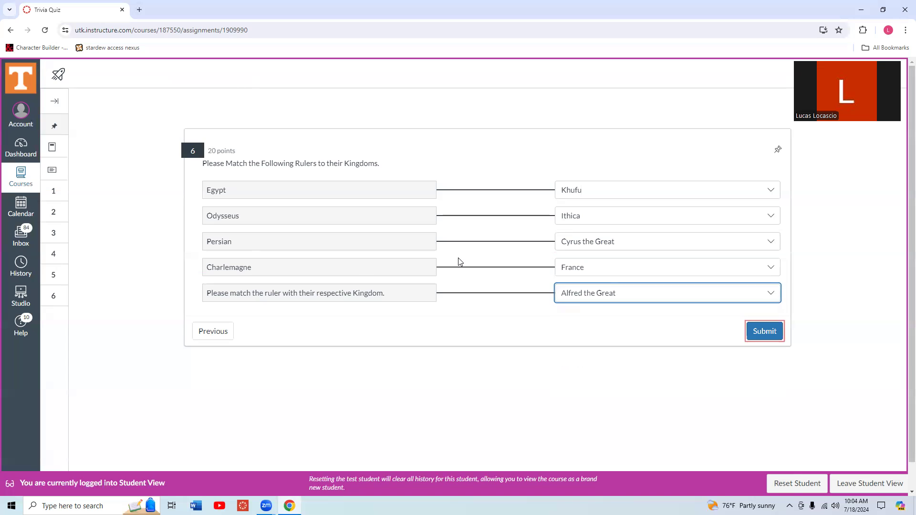
Step: Submit the quiz and confirm the warning, reaching the 31/100 results page
key(Return)
key(Down)
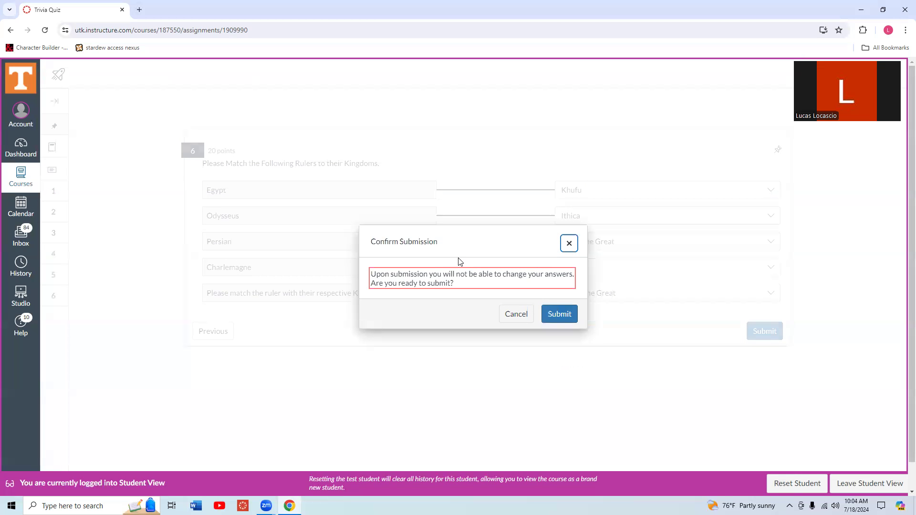
key(Down)
key(Down)
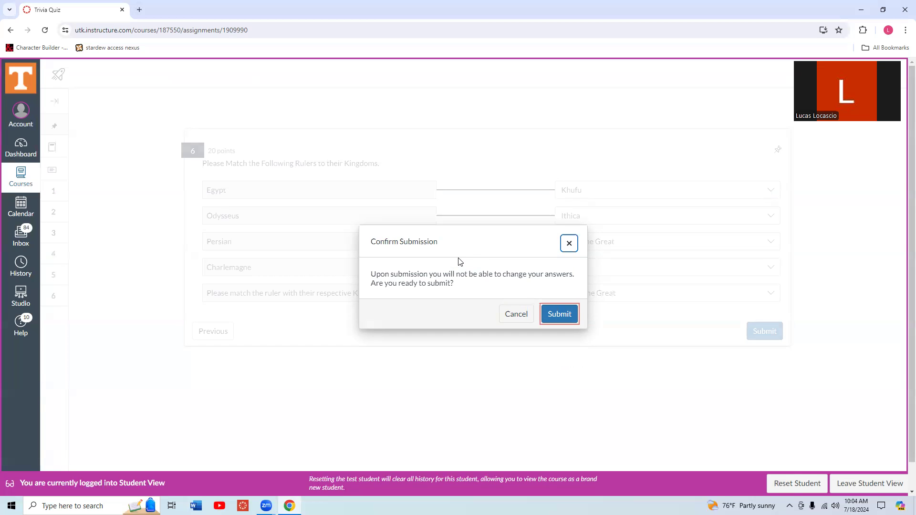
key(Return)
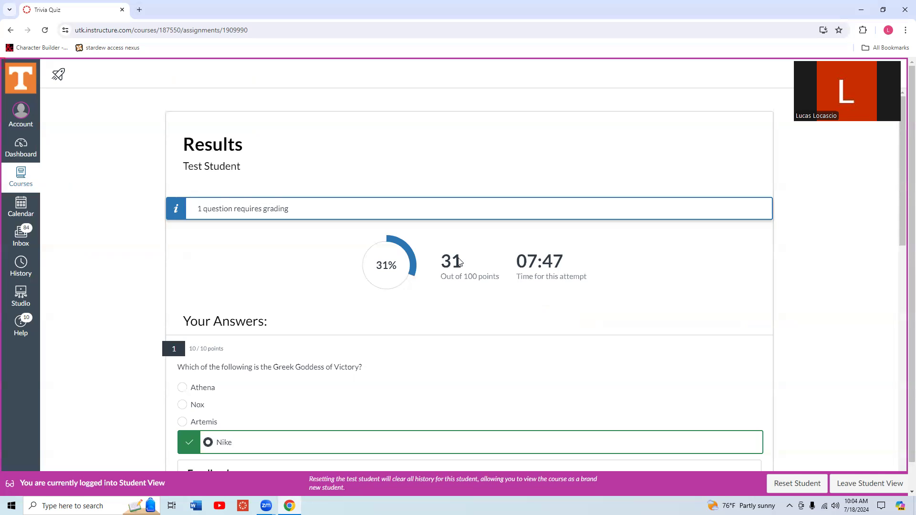
key(h)
key(Up)
key(Down)
key(shift+Tab)
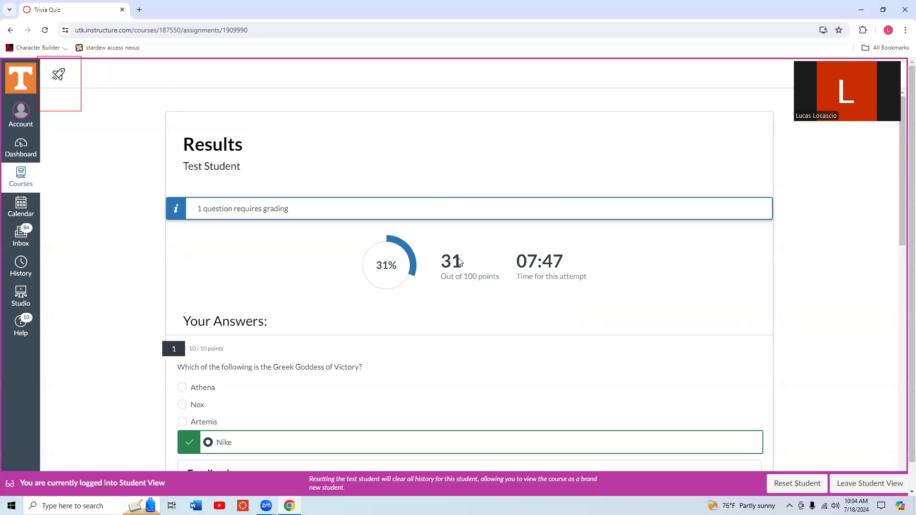
key(Tab)
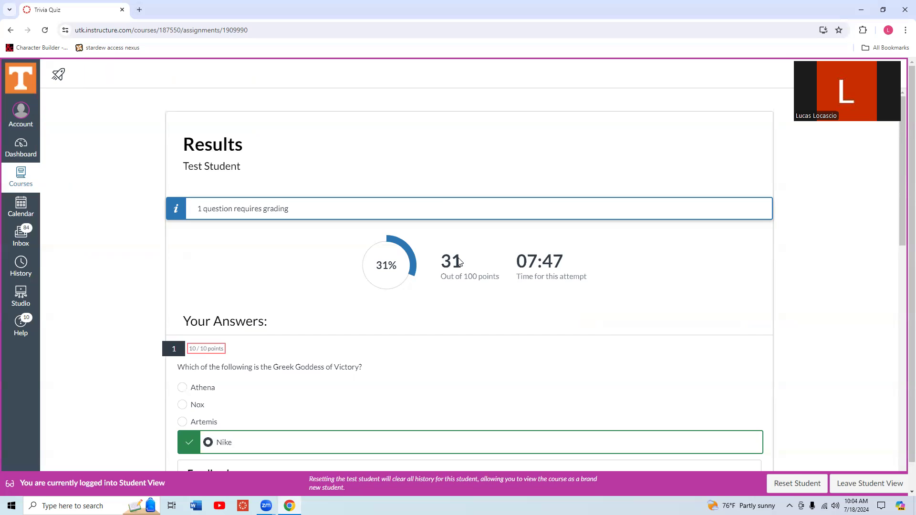